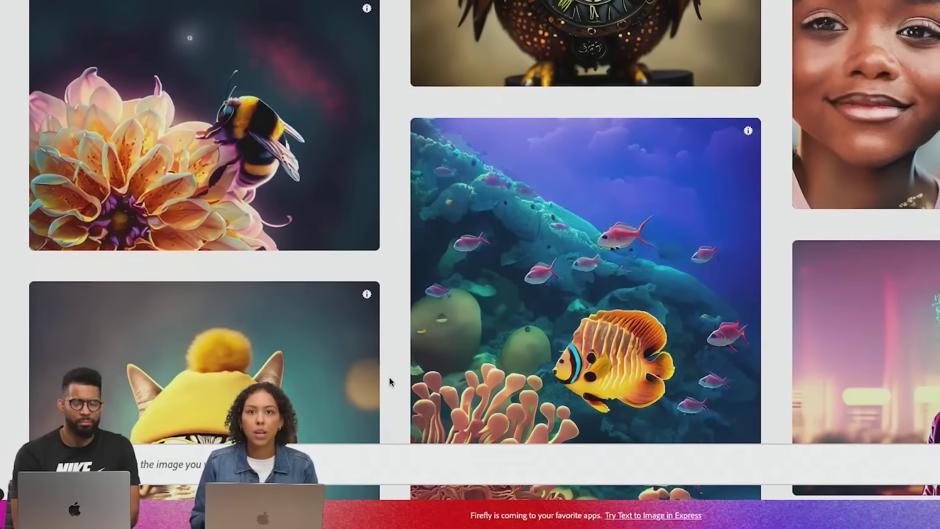
Generate square Art-style images from the prompt 'fruit market poster'.
left_click(368, 460)
type("fruit market poster")
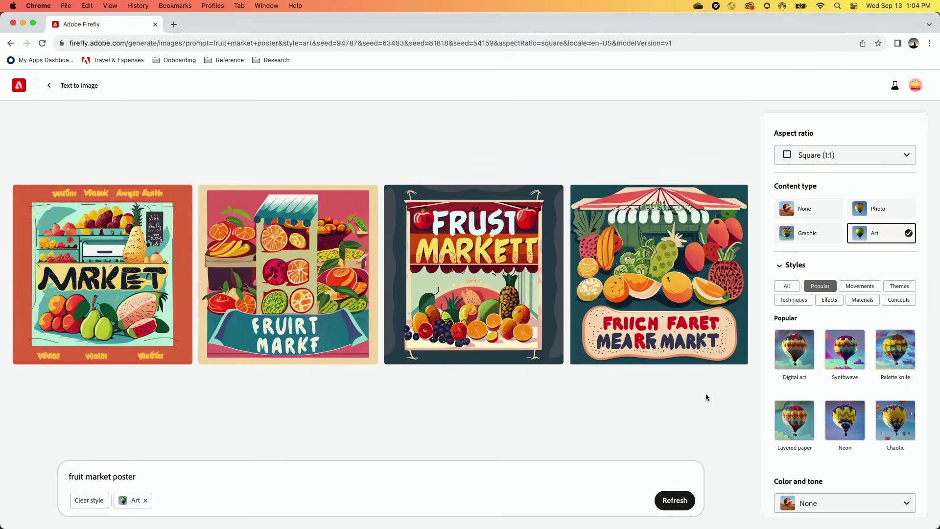
Regenerate the posters at portrait 3:4 as Graphic content with the Vibrant color style.
left_click(845, 155)
left_click(828, 205)
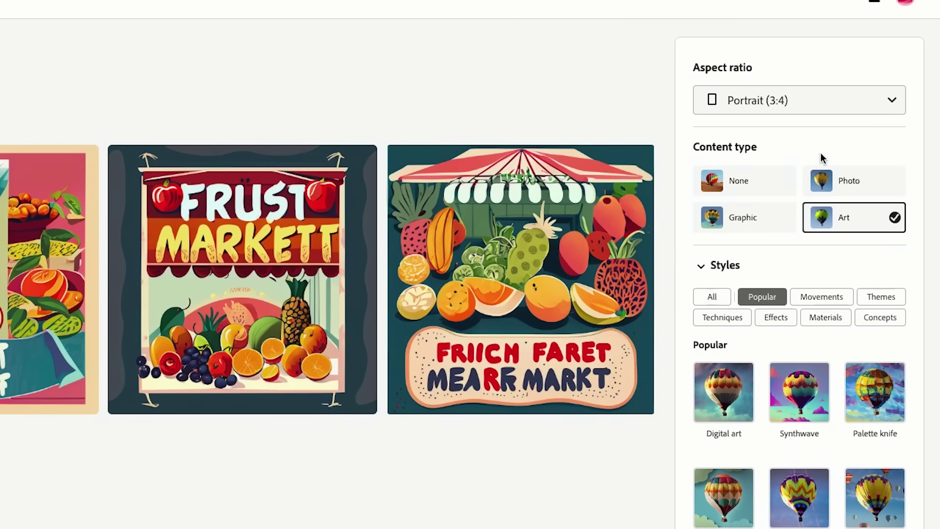
left_click(757, 219)
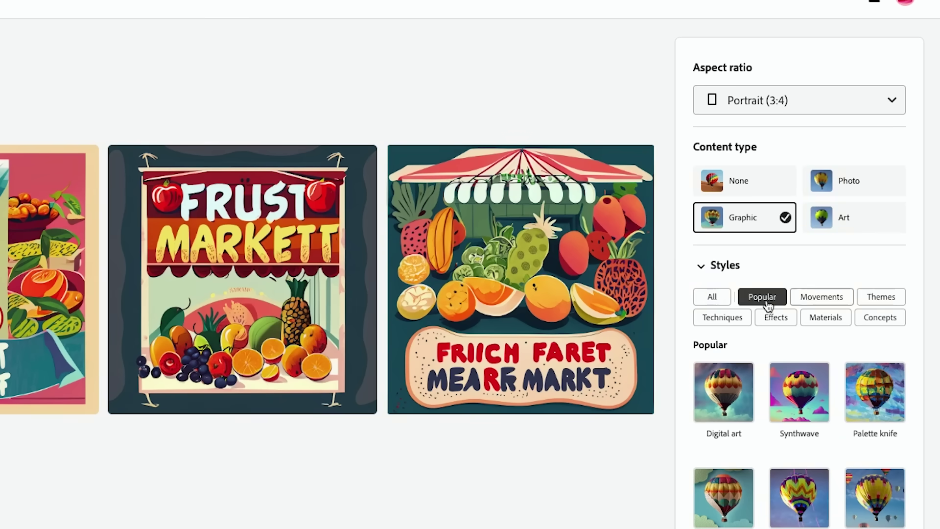
left_click(717, 302)
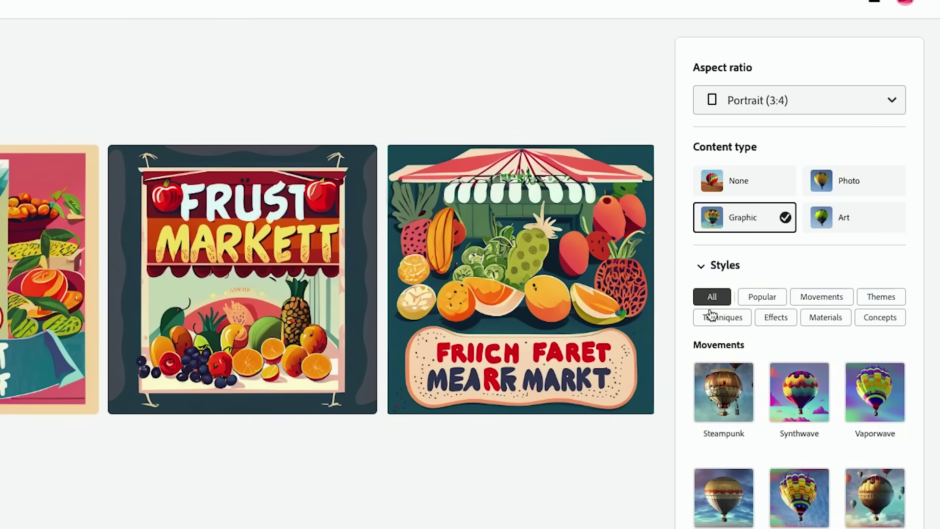
scroll(681, 373, "down", 10)
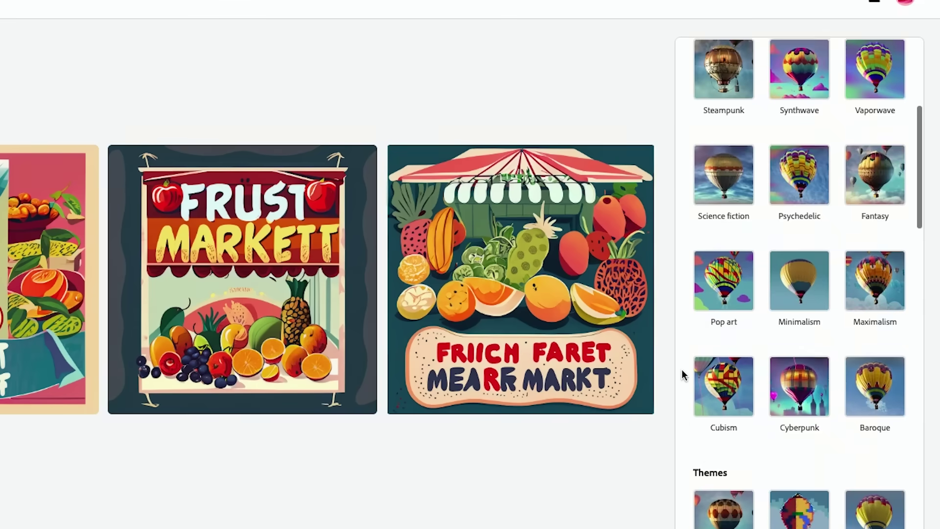
scroll(683, 373, "down", 10)
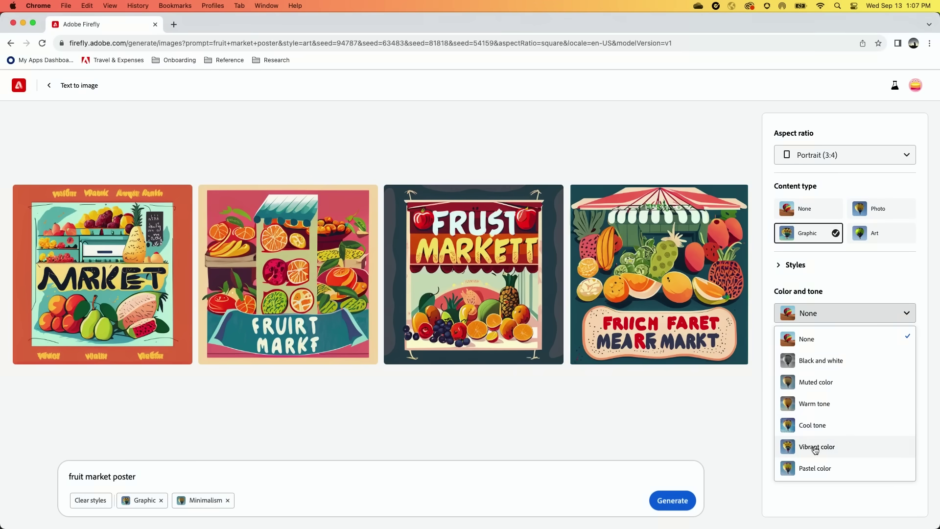
left_click(815, 448)
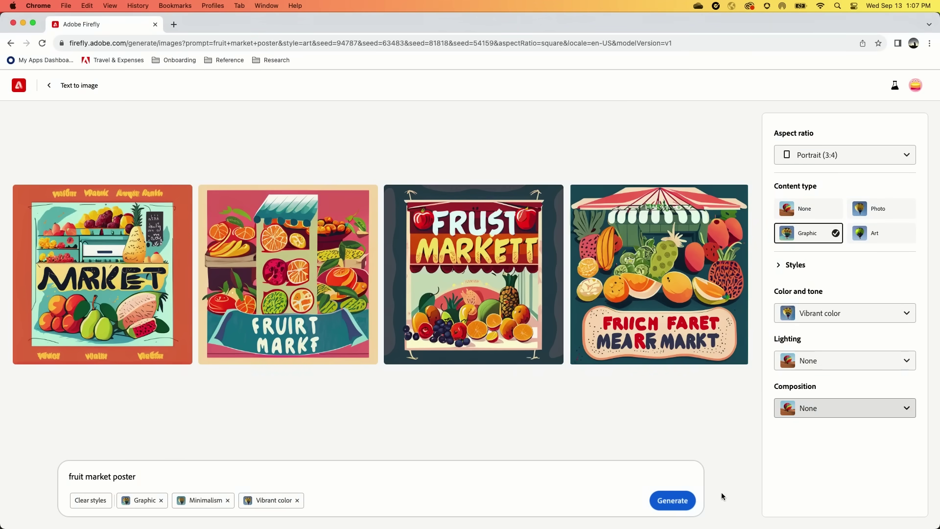
left_click(672, 500)
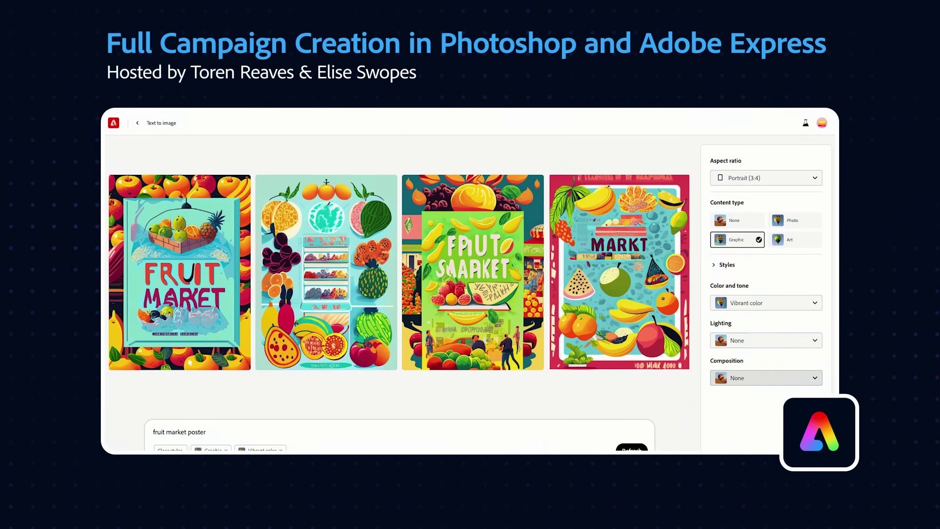
Refresh the poster results and enlarge the fourth poster to bring into Photoshop.
left_click(631, 449)
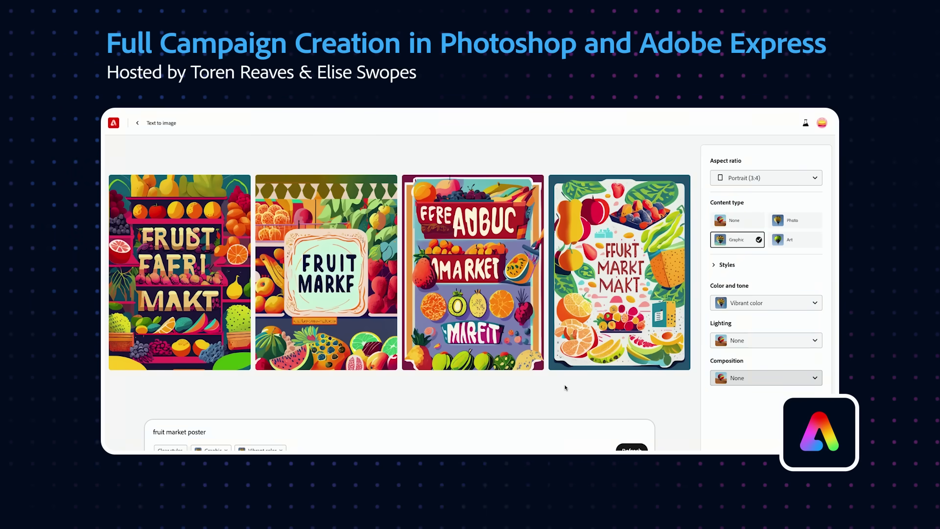
left_click(612, 217)
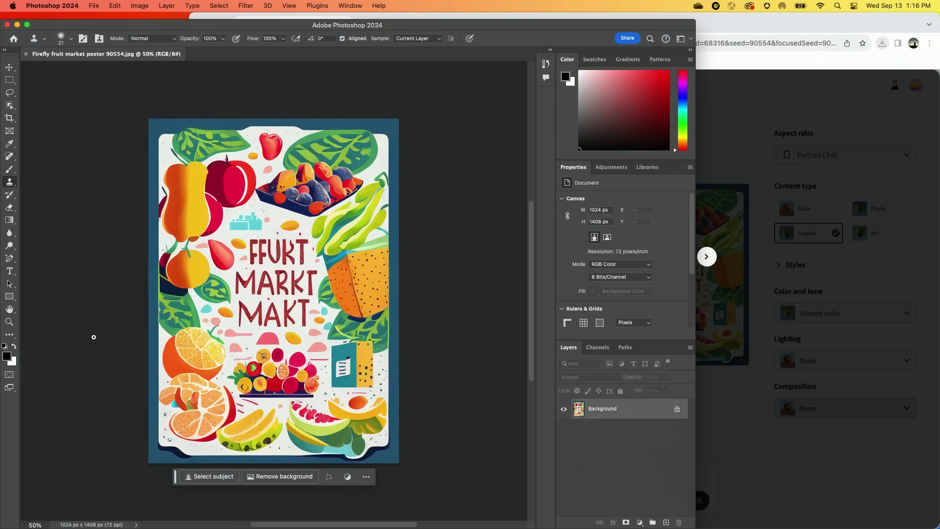
Close the enlarged poster, clear the Vibrant color style, and switch to square Photo settings.
left_click(718, 130)
left_click(736, 134)
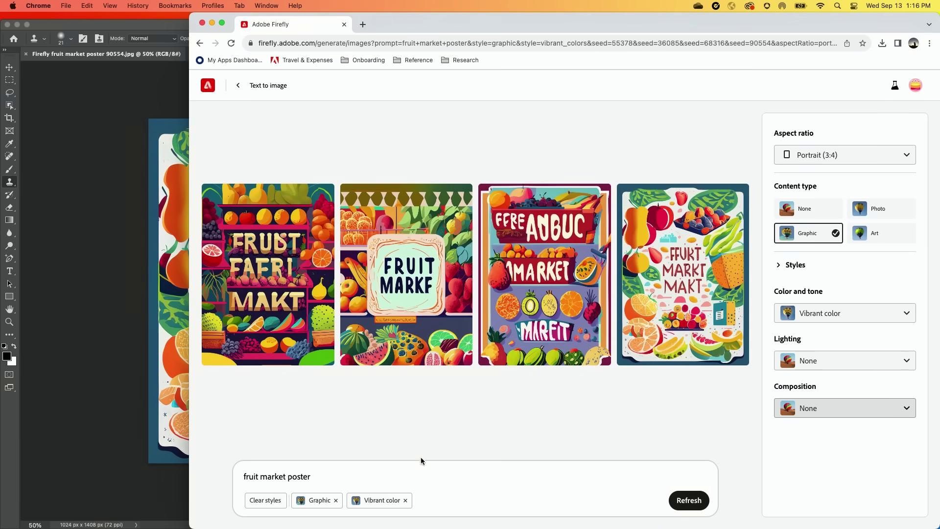
left_click(404, 500)
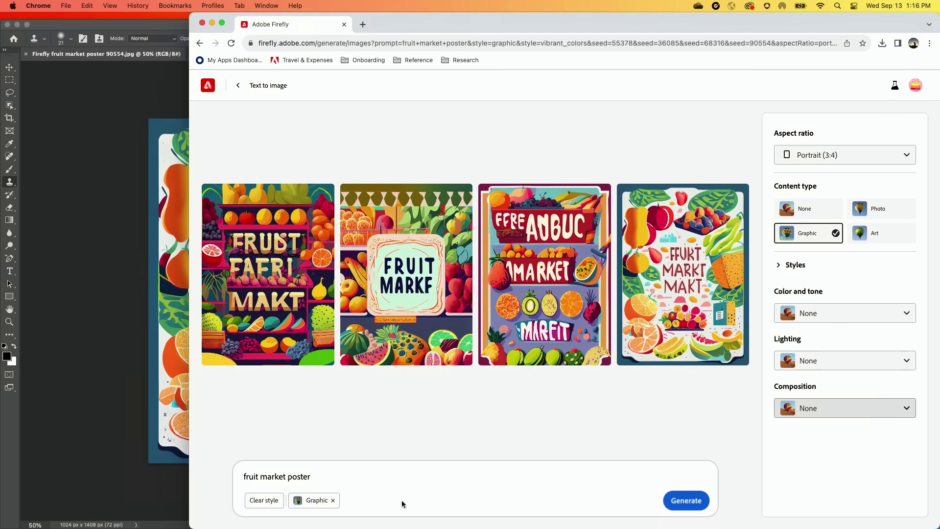
left_click(333, 500)
left_click(778, 154)
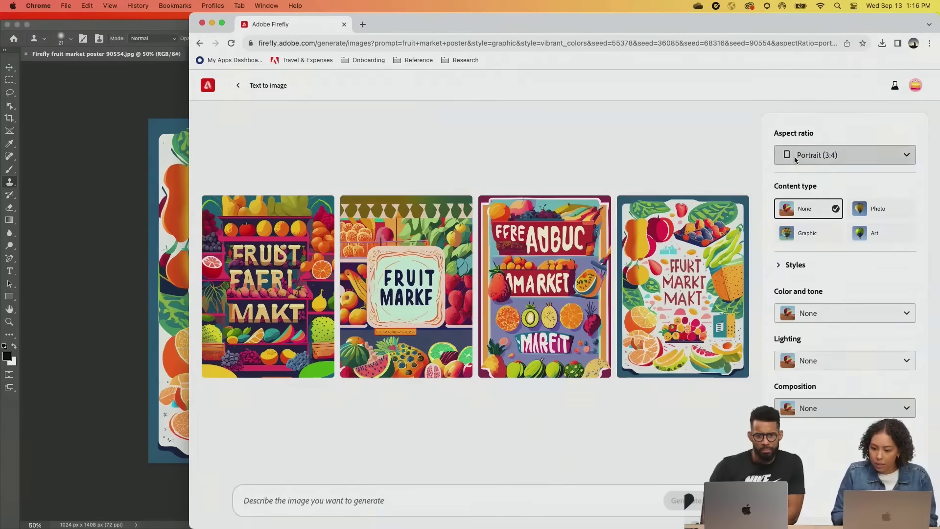
left_click(813, 222)
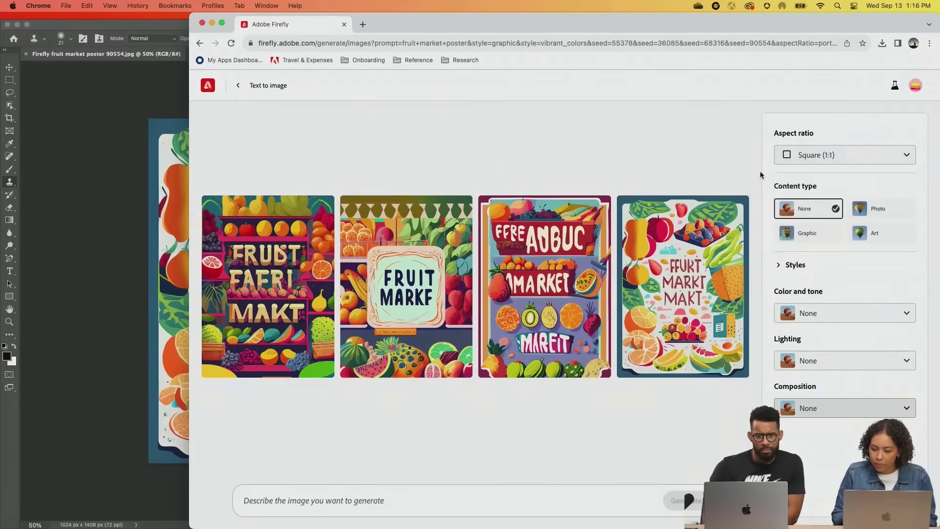
left_click(877, 211)
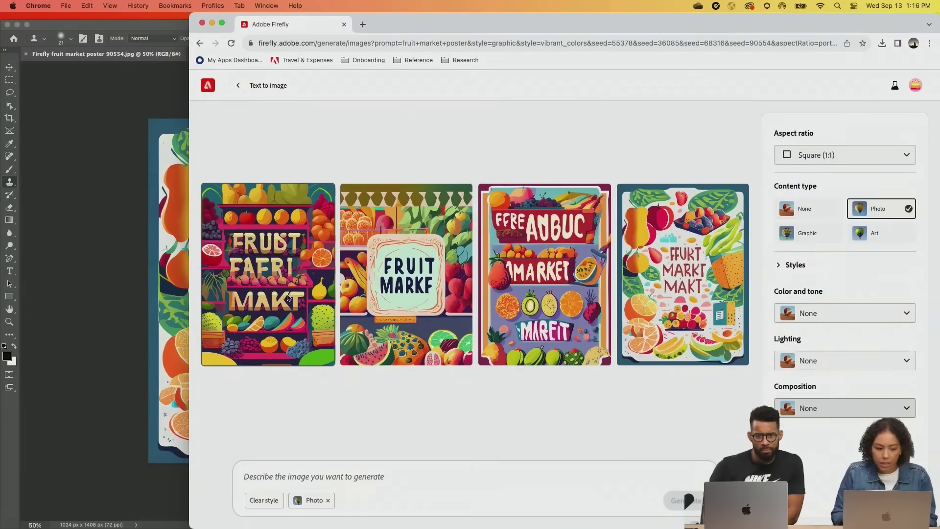
Generate photos for the prompt 'apple isolated'.
left_click(134, 340)
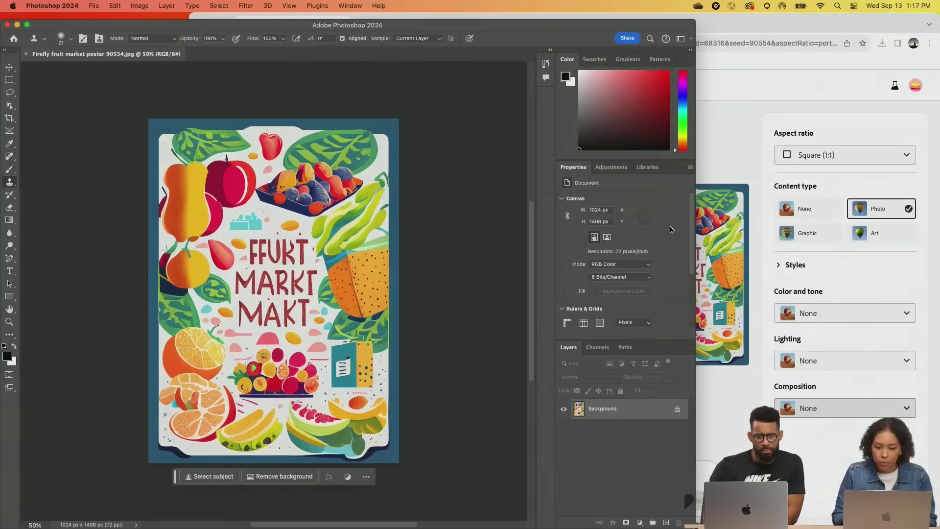
key("super+Tab")
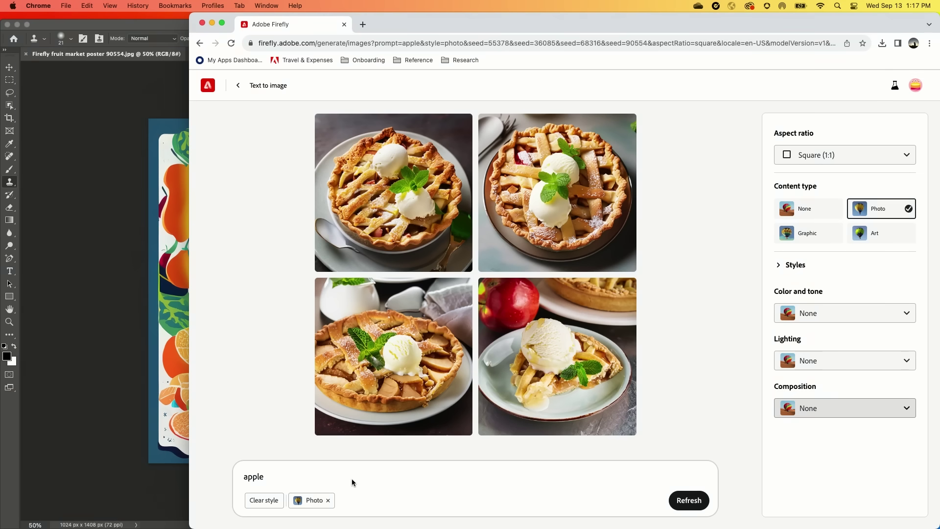
type("isola")
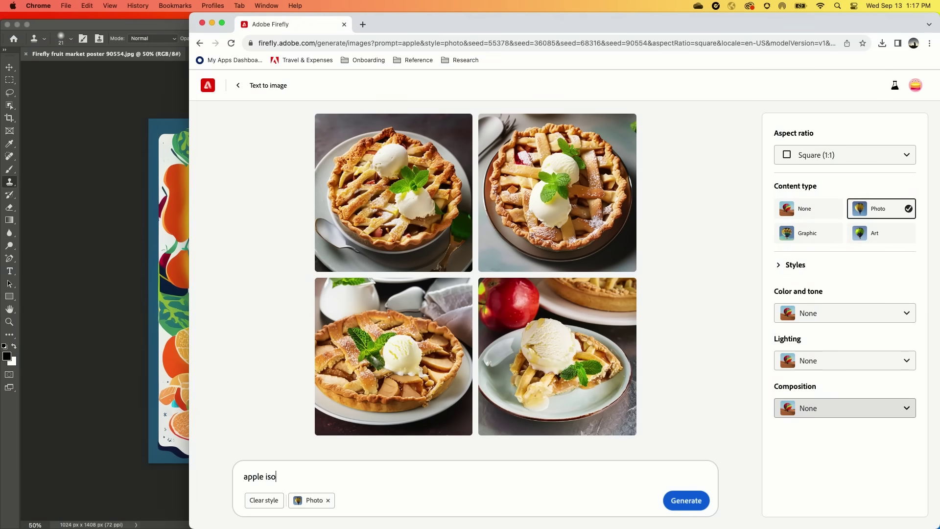
type("ted")
key("Return")
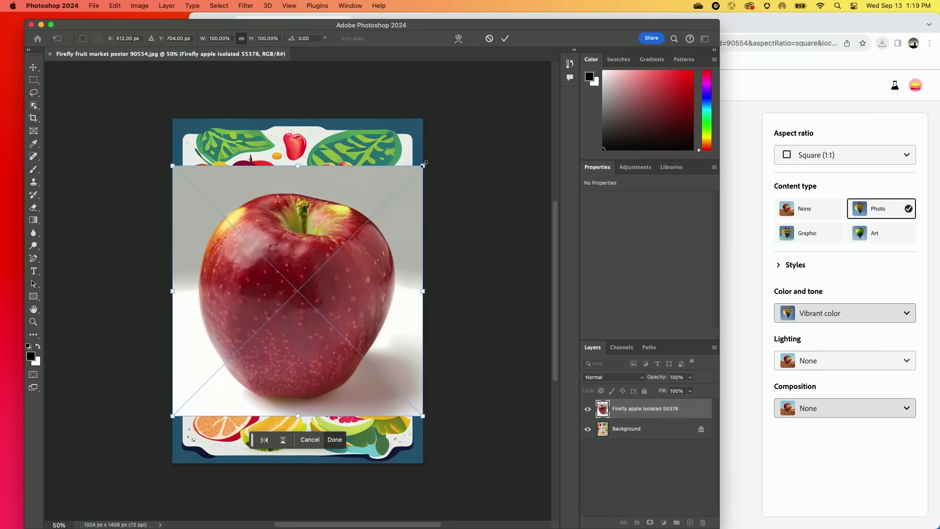
Shrink the apple toward the poster's upper right, remove its background, and rotate it slightly.
left_click_drag(424, 164, 336, 210)
left_click_drag(274, 314, 351, 217)
key("Return")
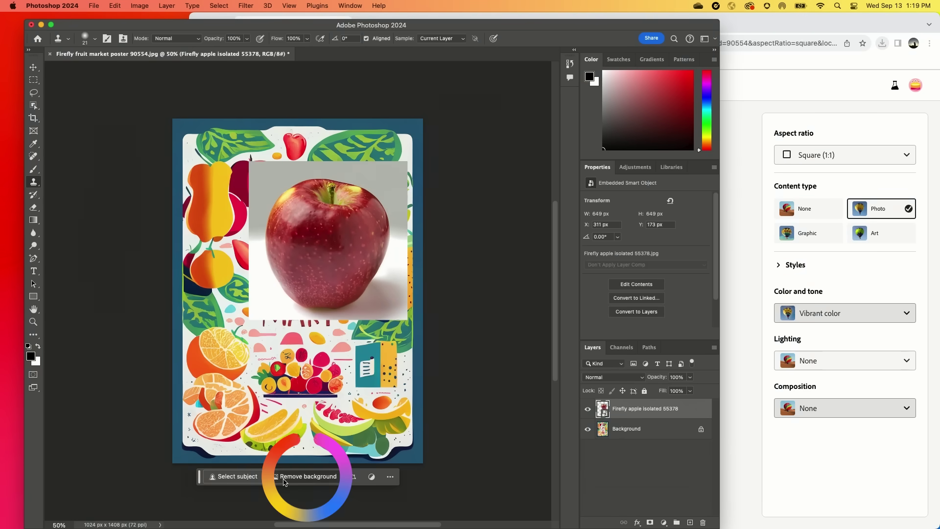
left_click(284, 478)
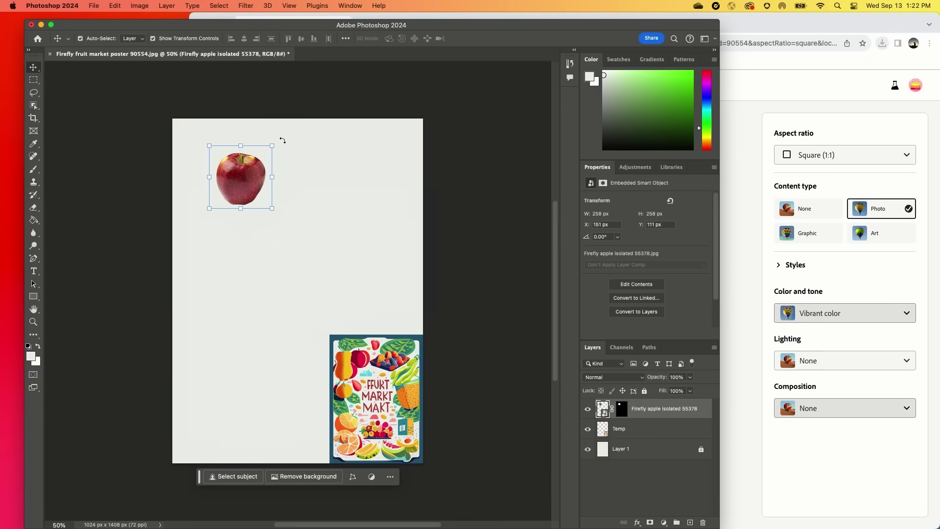
left_click_drag(282, 140, 283, 143)
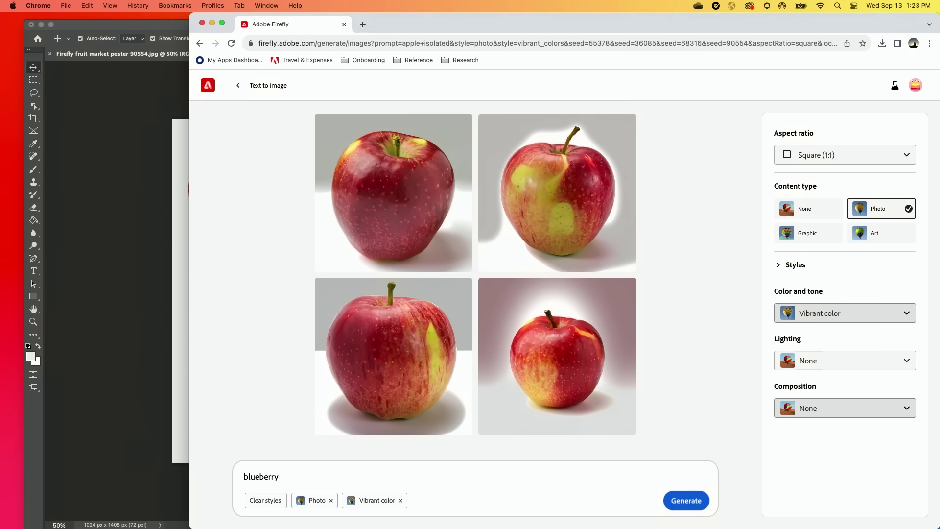
Add the blueberry, peach and raspberry plate image and remove its background.
type(", peach, raspberry plate")
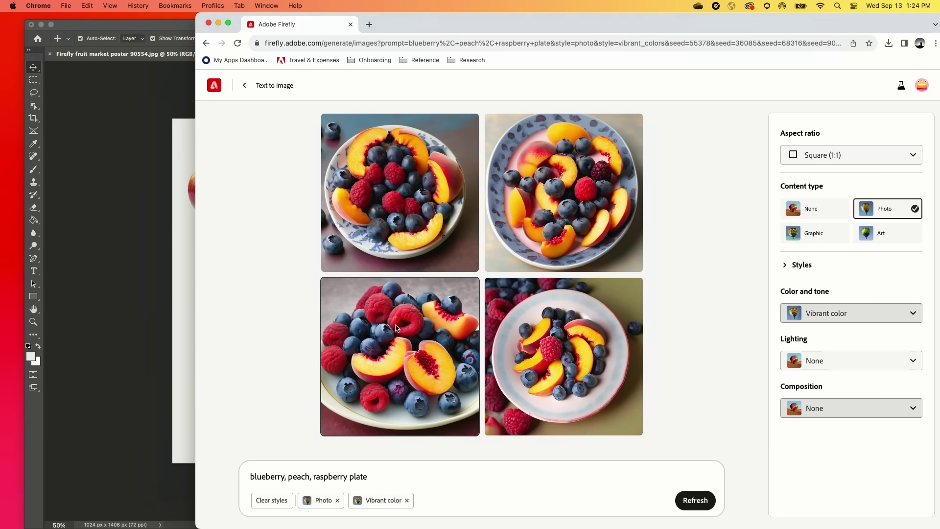
mouse_move(397, 365)
left_click(436, 310)
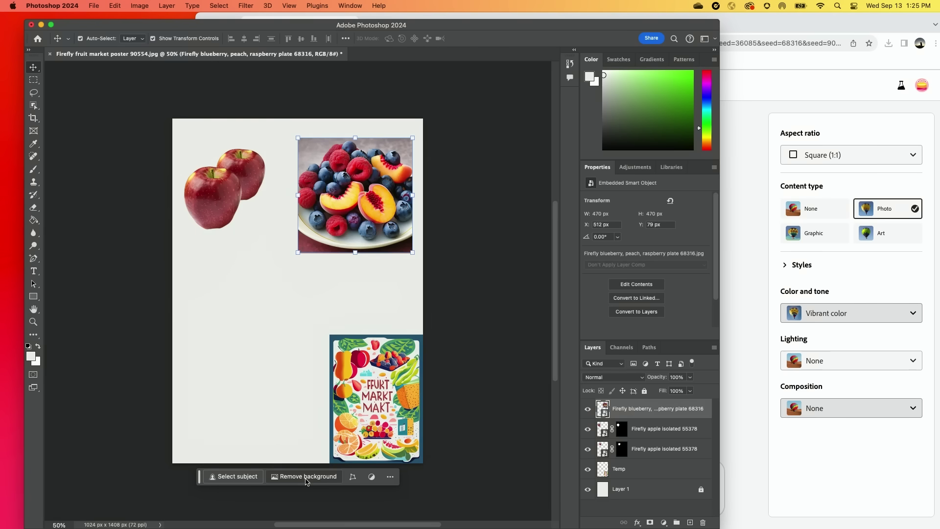
left_click(306, 476)
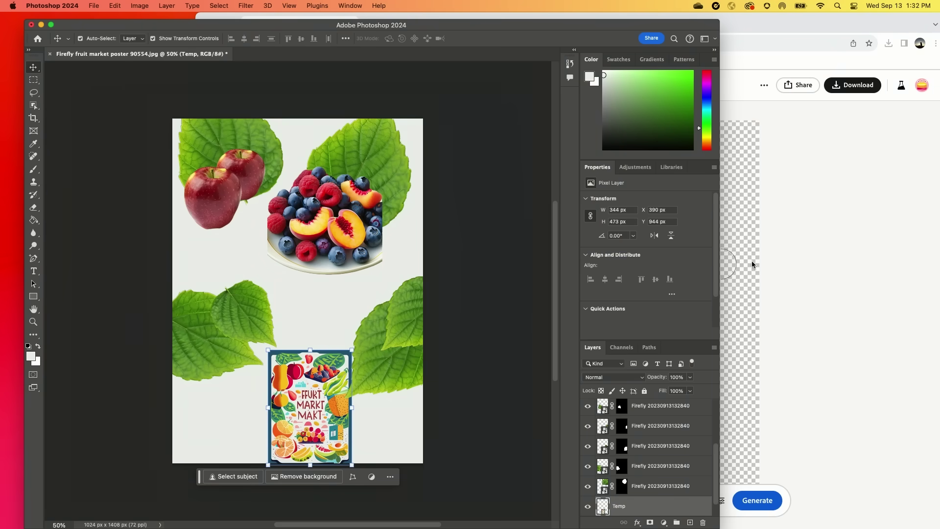
Move the green beans layer above the fruit plate layer.
left_click(729, 264)
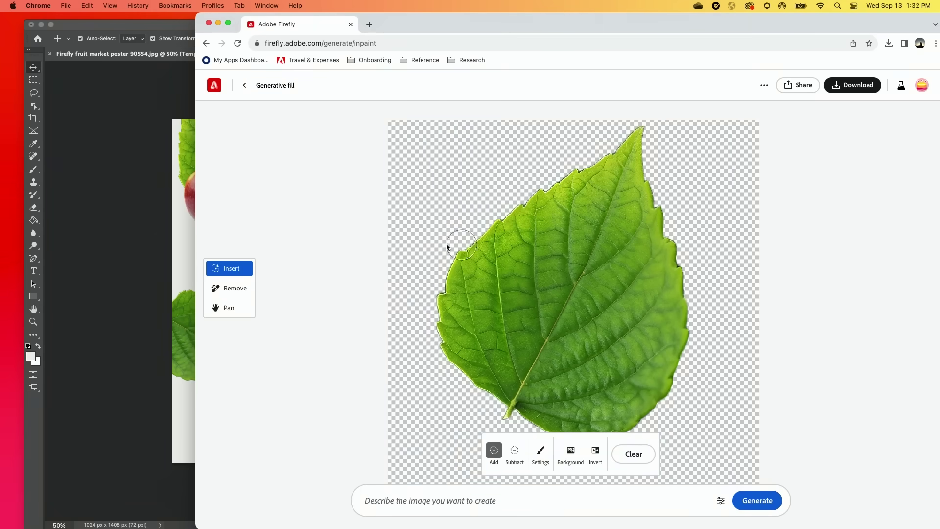
left_click(206, 43)
key("super+Tab")
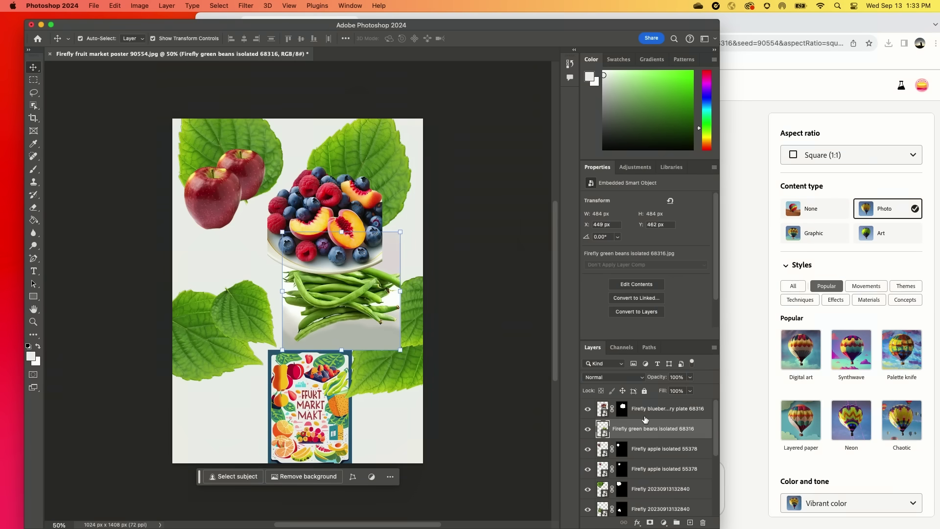
left_click_drag(640, 434, 637, 407)
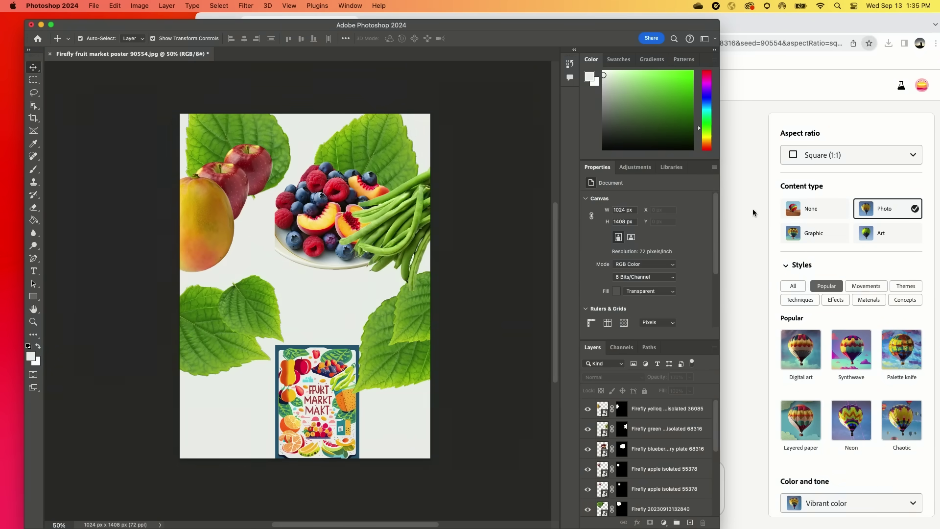
Place the downloaded mango image onto the poster and commit its size and position.
left_click(753, 212)
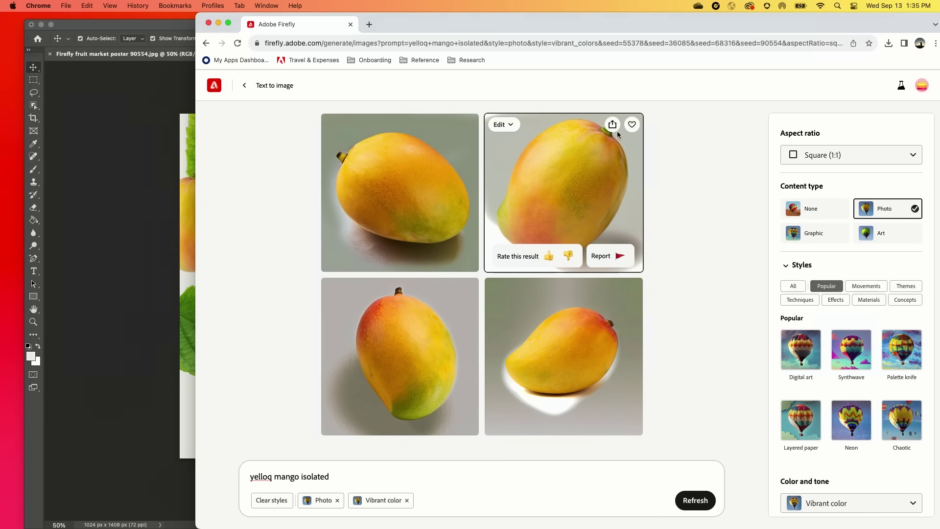
left_click(888, 44)
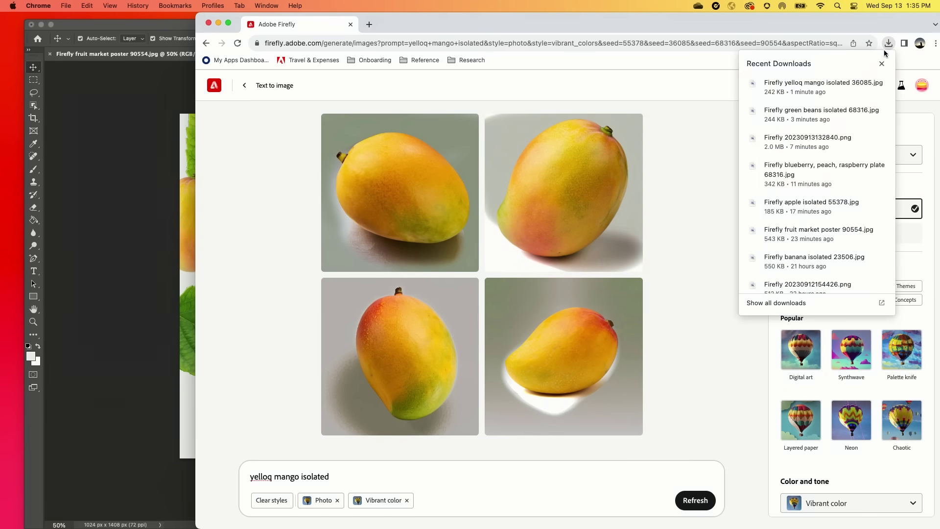
left_click_drag(807, 90, 150, 242)
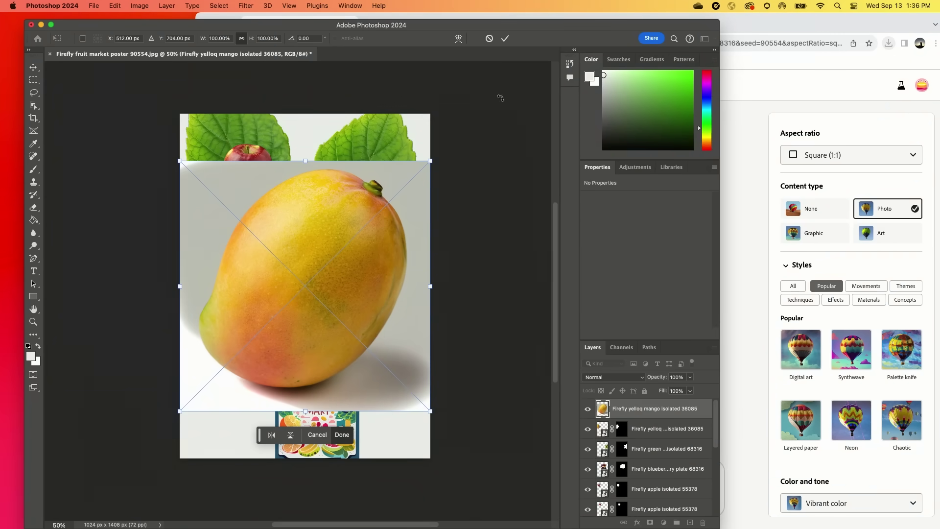
key("Return")
key("super+Tab")
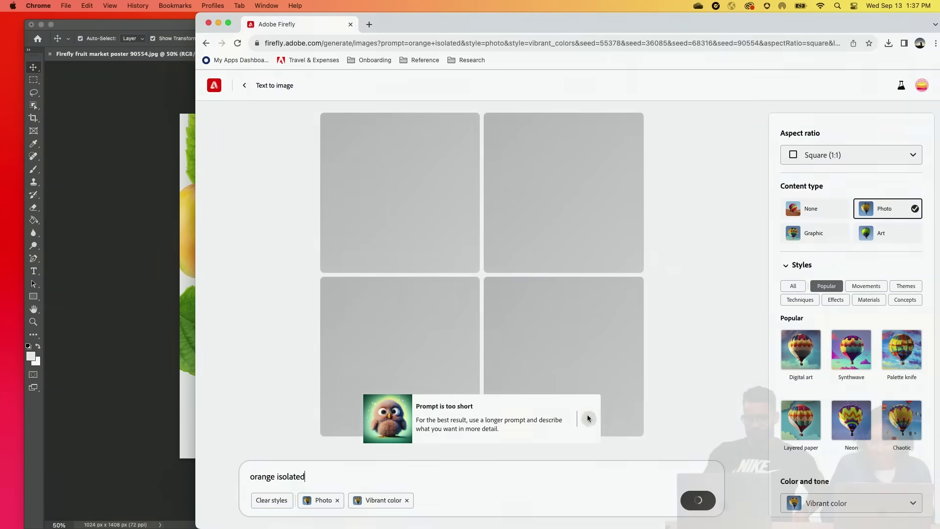
left_click(589, 419)
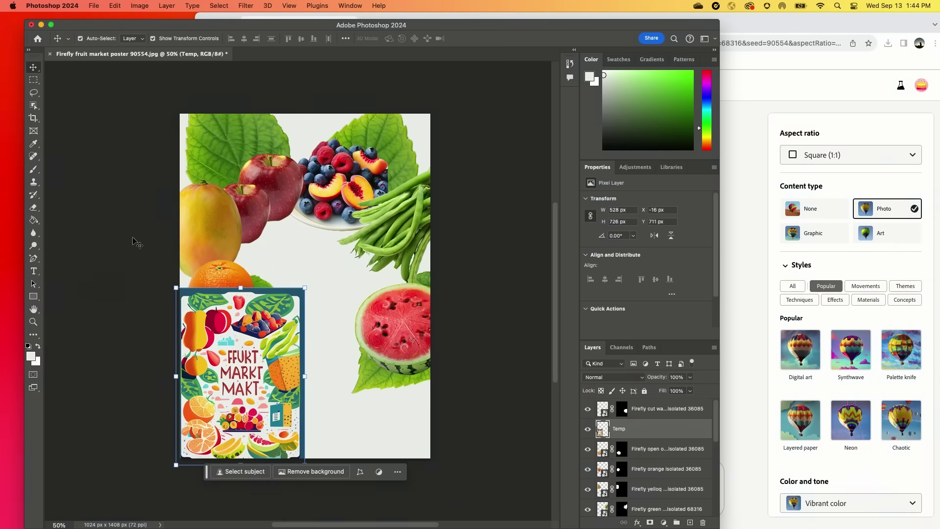
Match the reference poster's MARKT lettering to ImaginaryFriend BB and set the title's font size.
left_click(33, 92)
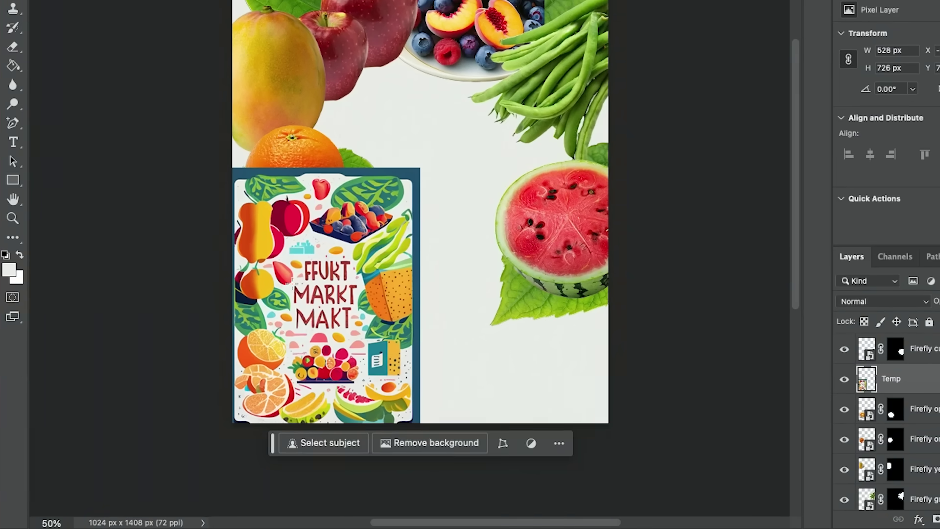
left_click_drag(292, 283, 359, 303)
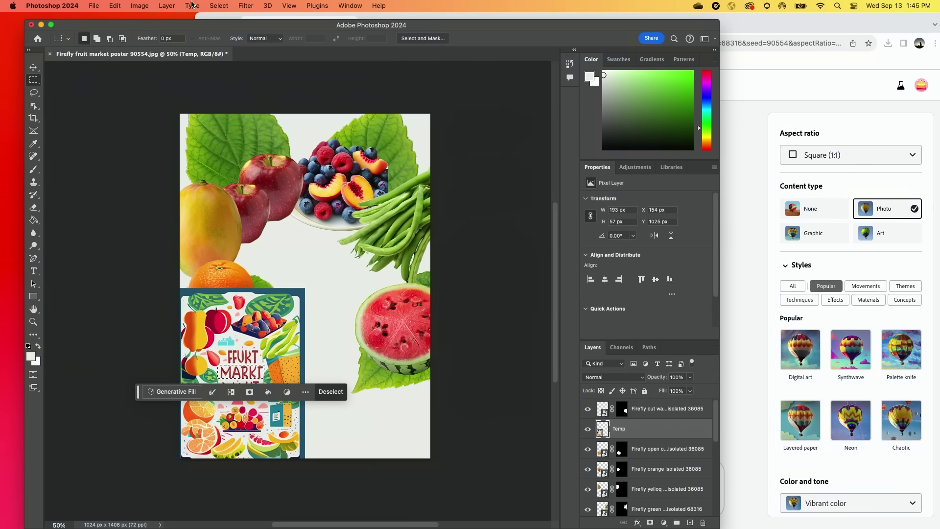
left_click(191, 6)
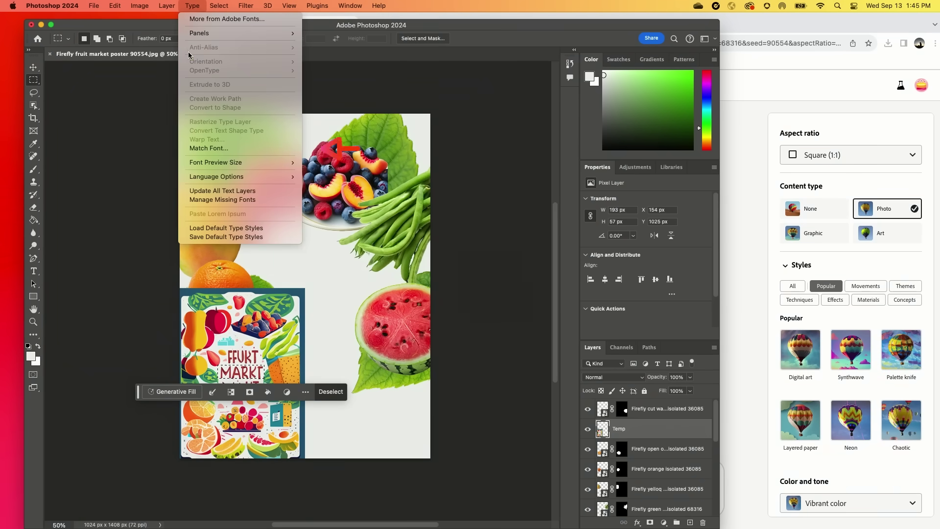
left_click(252, 147)
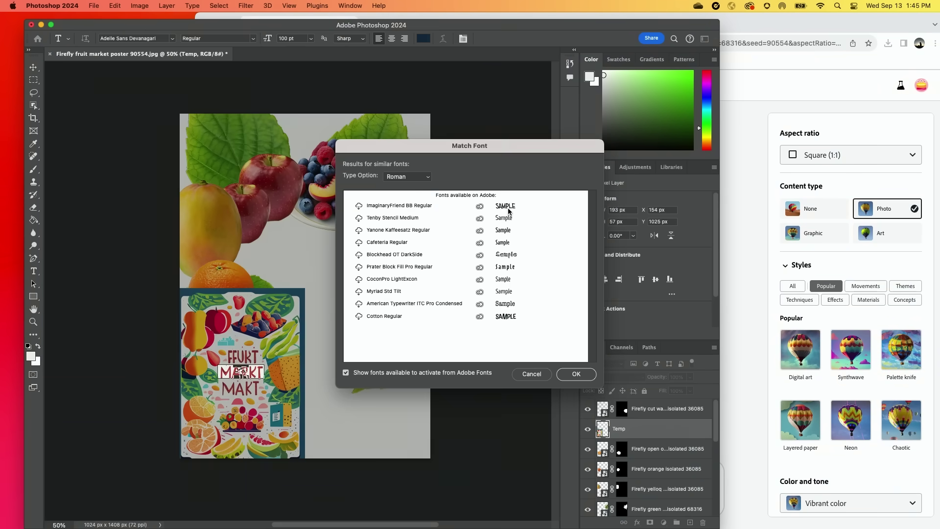
left_click(367, 208)
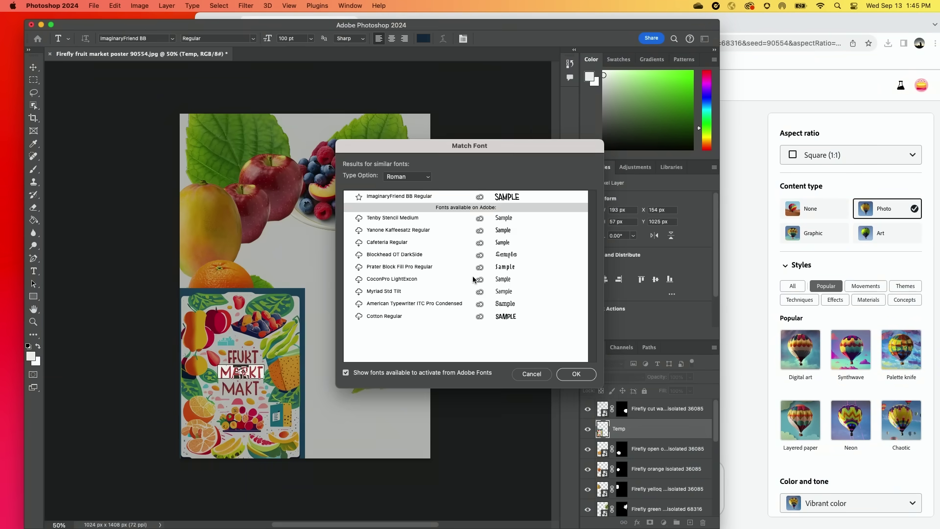
left_click(667, 413)
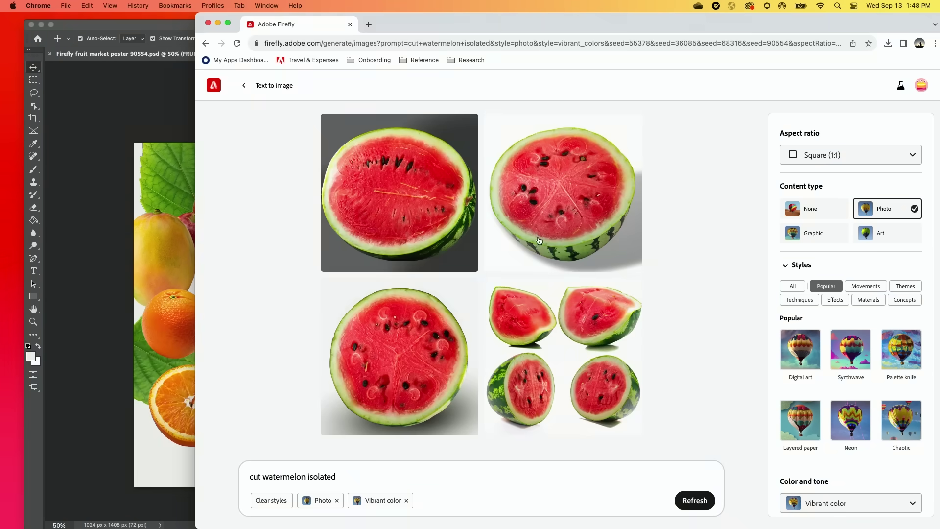
left_click(345, 46)
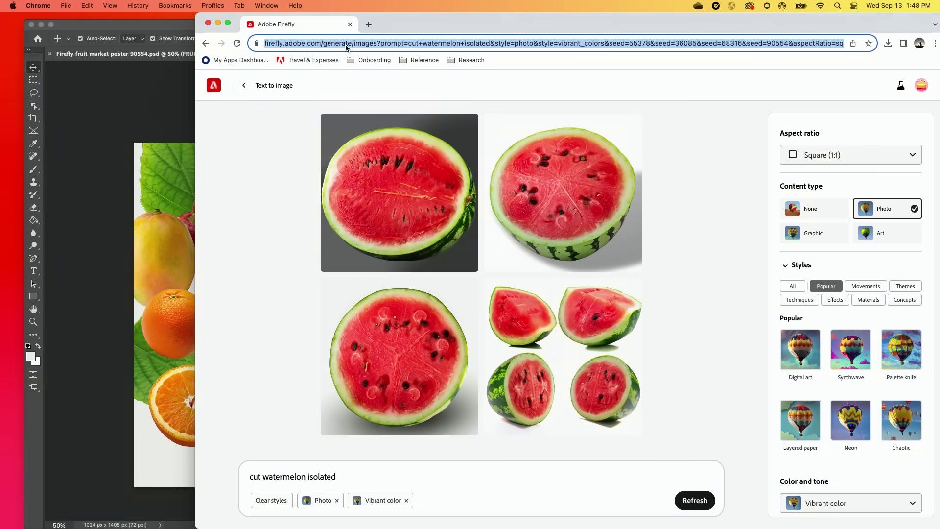
Open Adobe Express and start a design from the Firefly fruit market poster PSD.
type("EXPRESS")
key("Return")
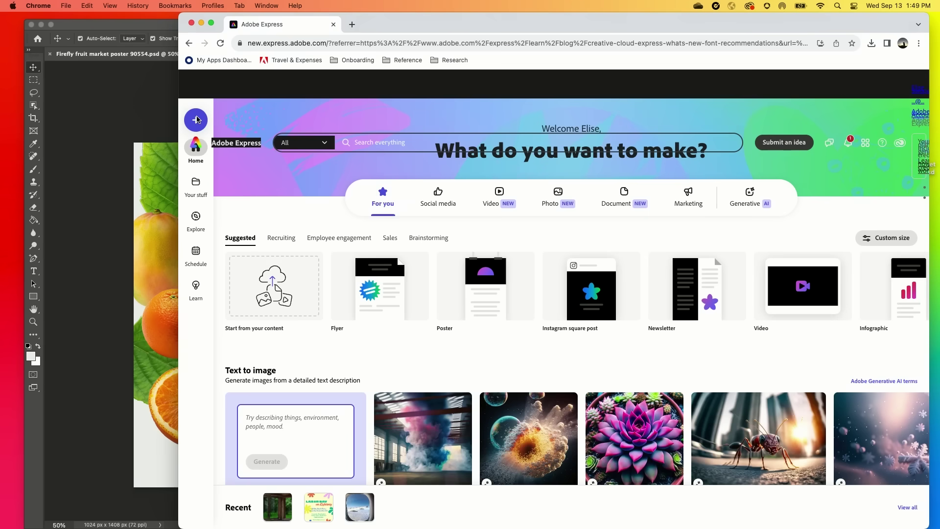
left_click(274, 293)
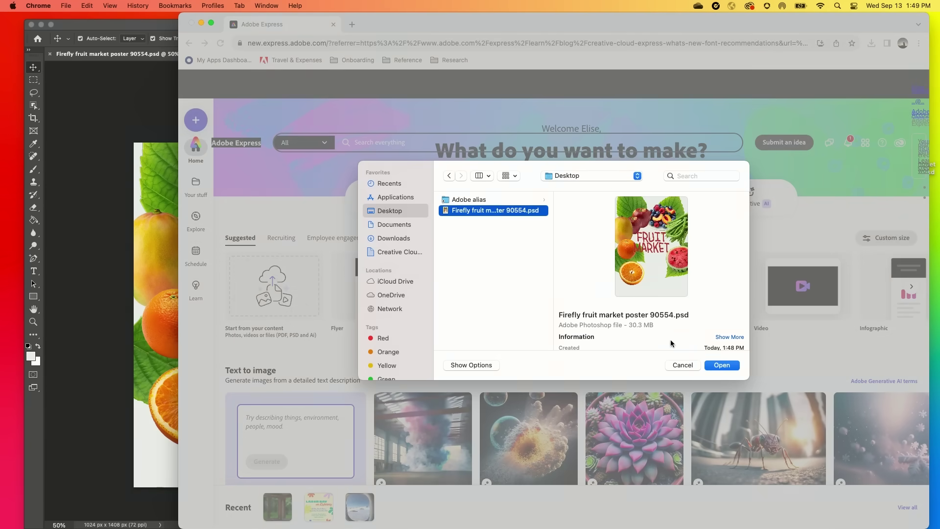
left_click(720, 365)
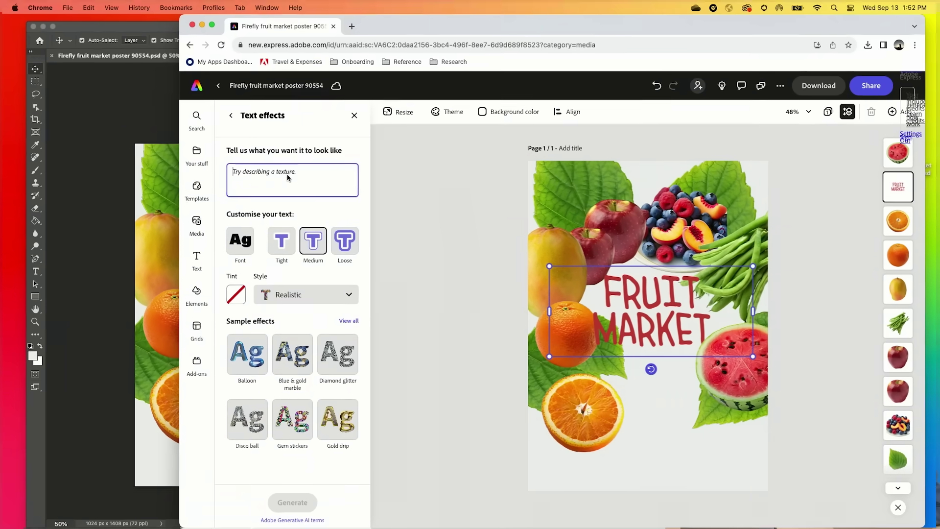
Begin the title's text effect prompt with 'FRUIT'.
type("FRUIT")
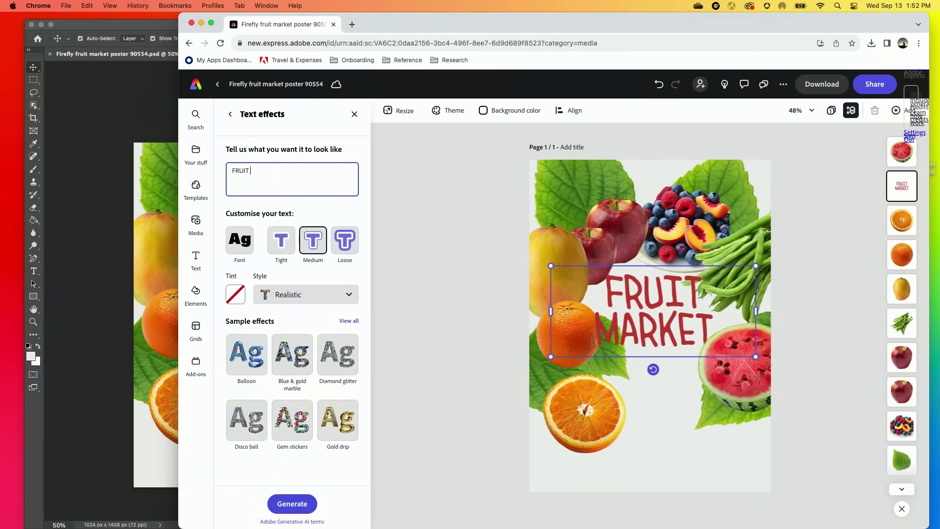